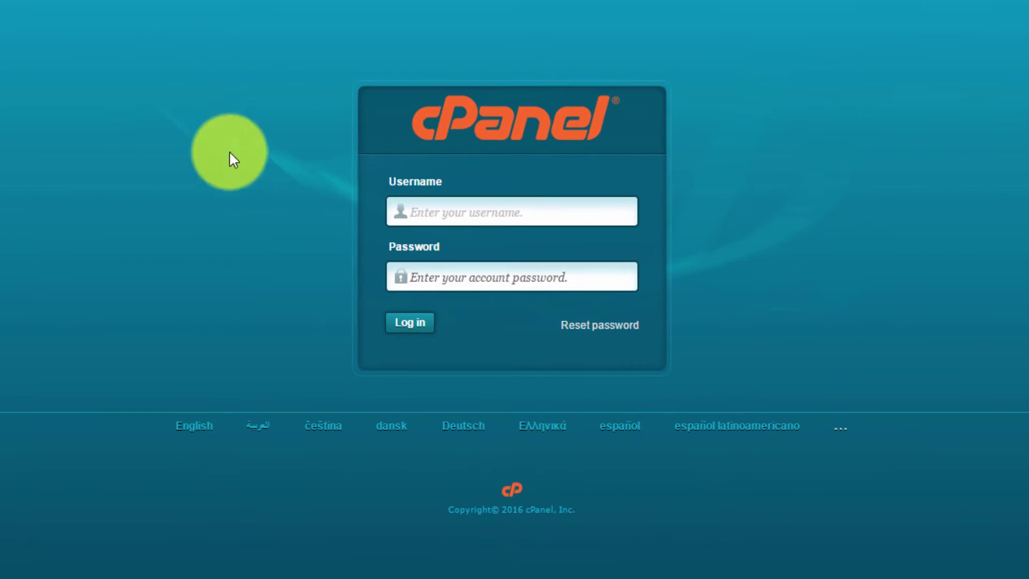
Step: Log in to cPanel with the saved username and the account password
click(449, 211)
text(twt)
key(Down)
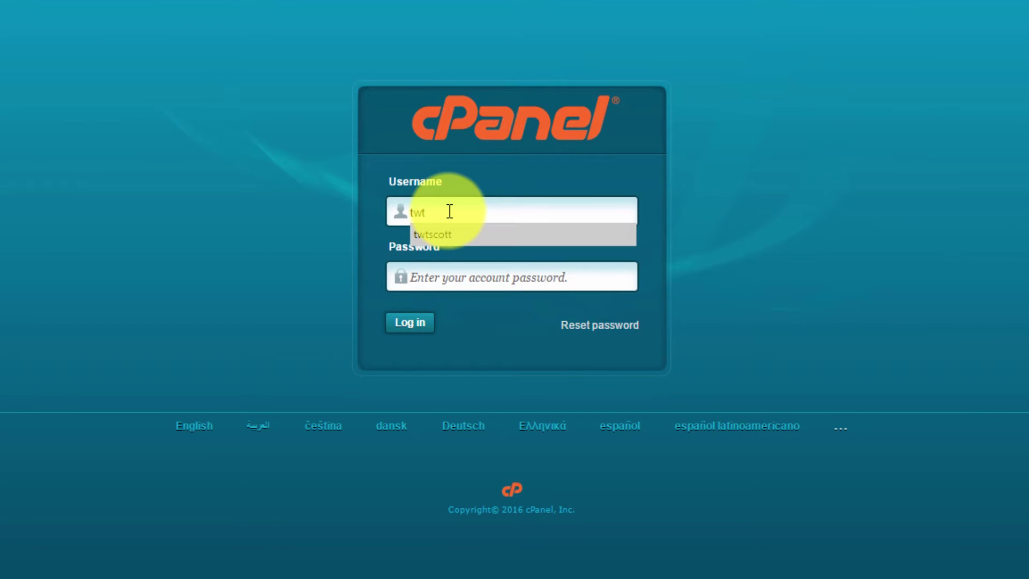
key(Return)
key(Tab)
text(•••)
key(Return)
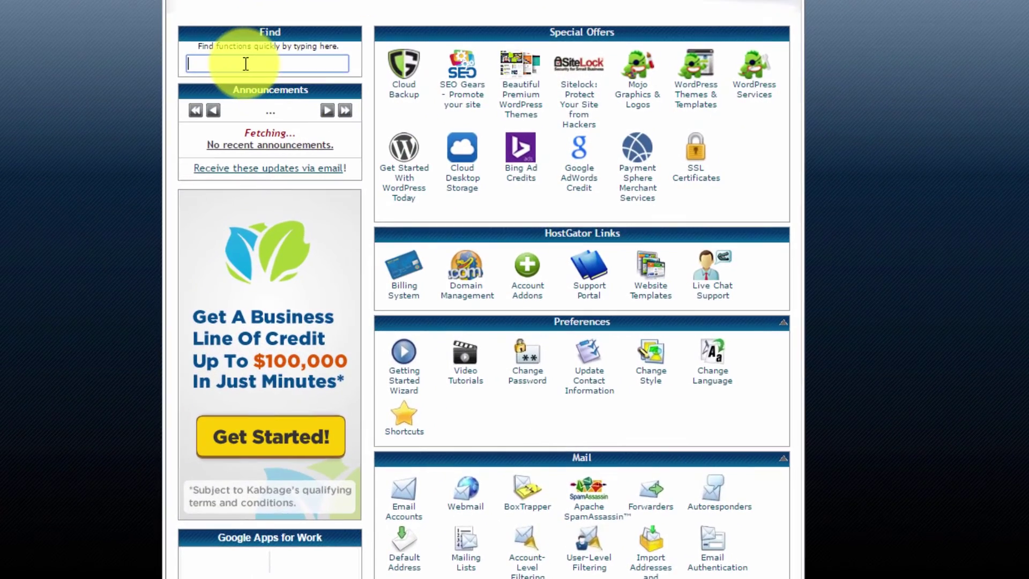
Step: Go to FTP Accounts in the Files section
click(356, 171)
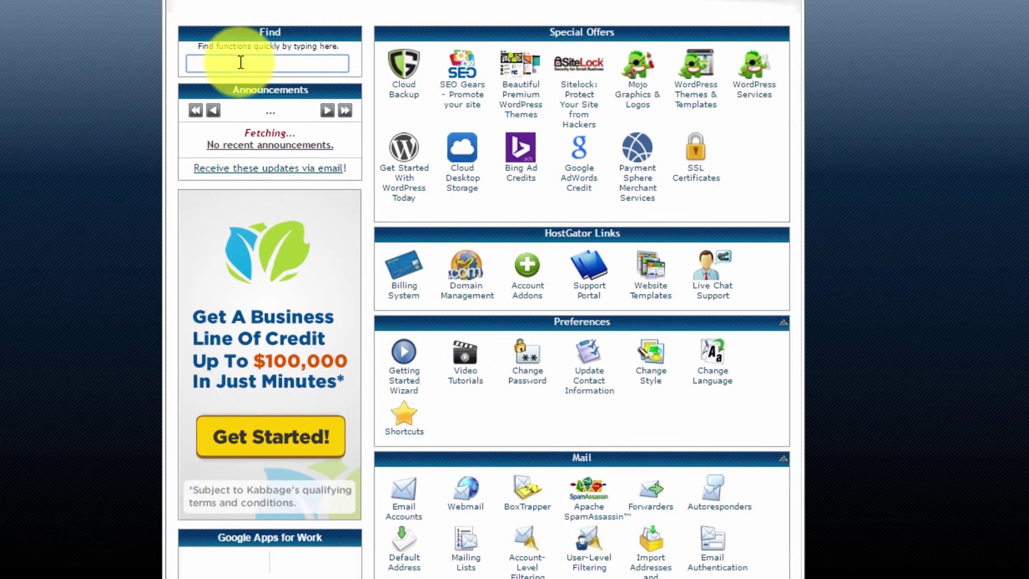
scroll(864, 265, down, 5)
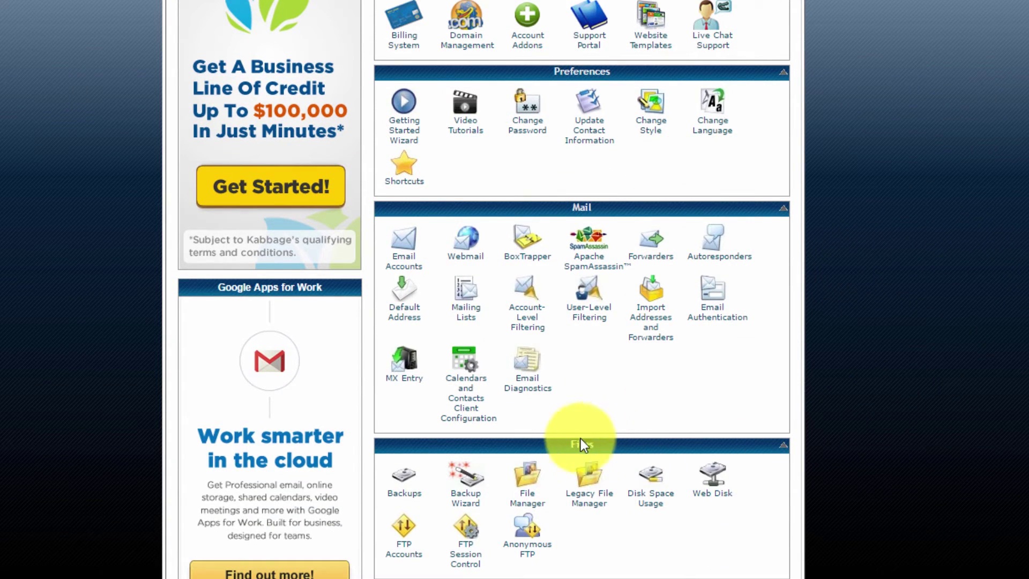
click(403, 557)
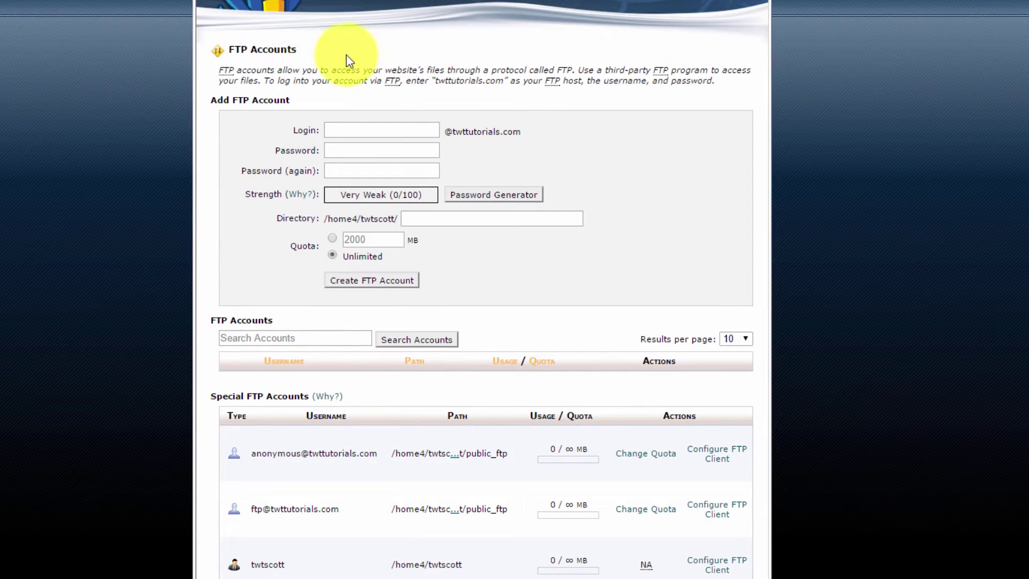
scroll(347, 54, down, 2)
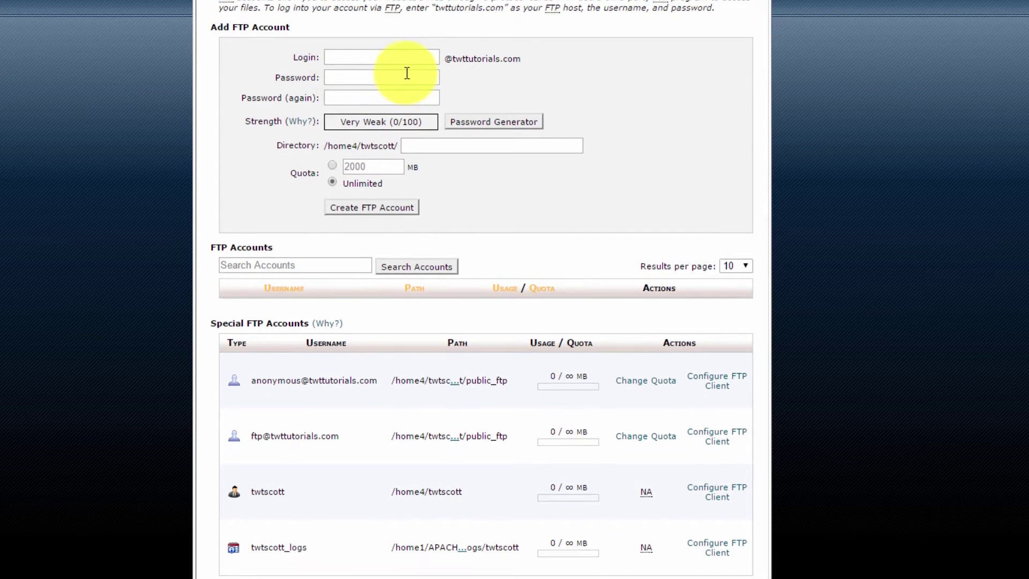
scroll(406, 72, up, 2)
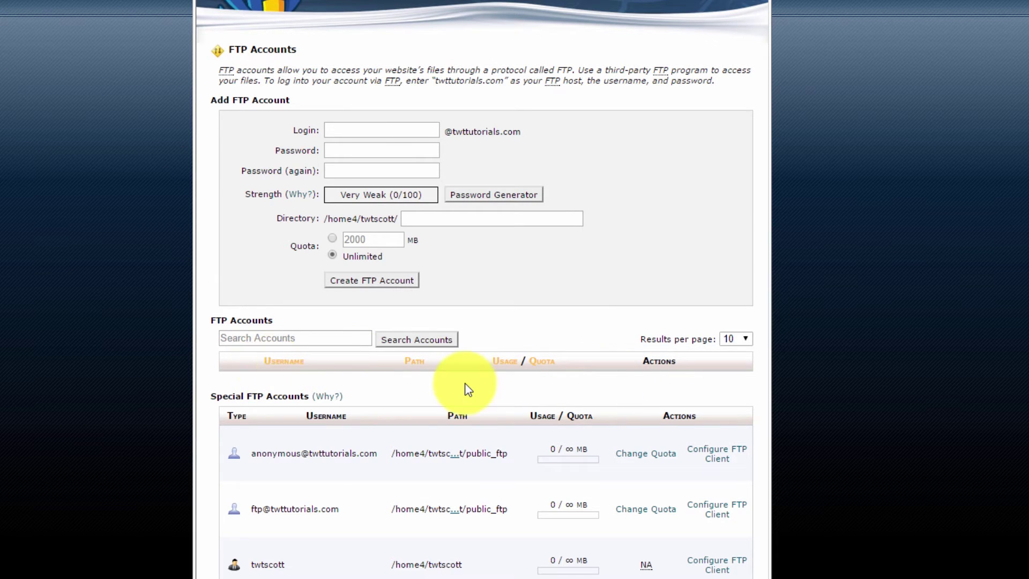
scroll(237, 356, down, 3)
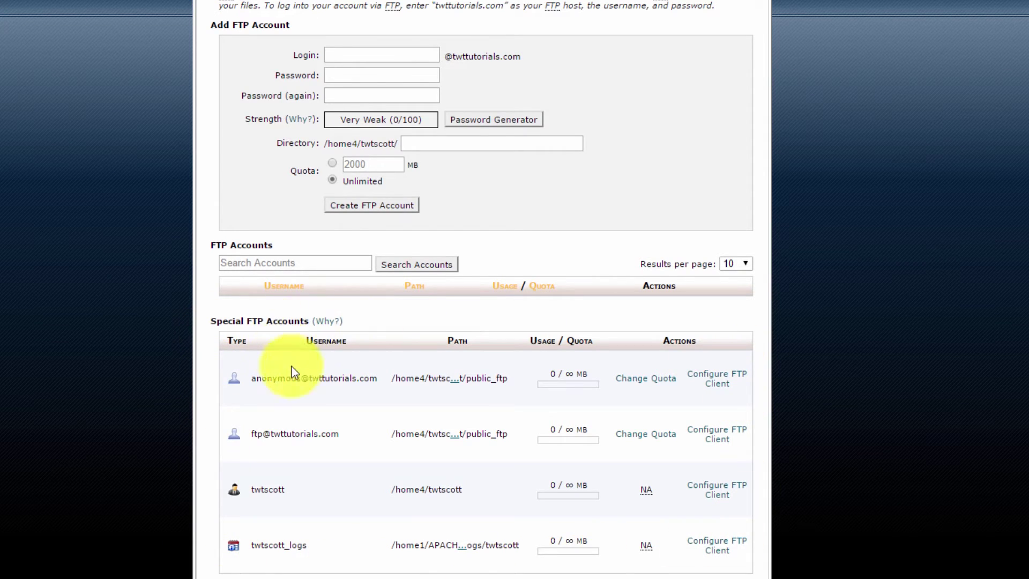
scroll(311, 399, up, 2)
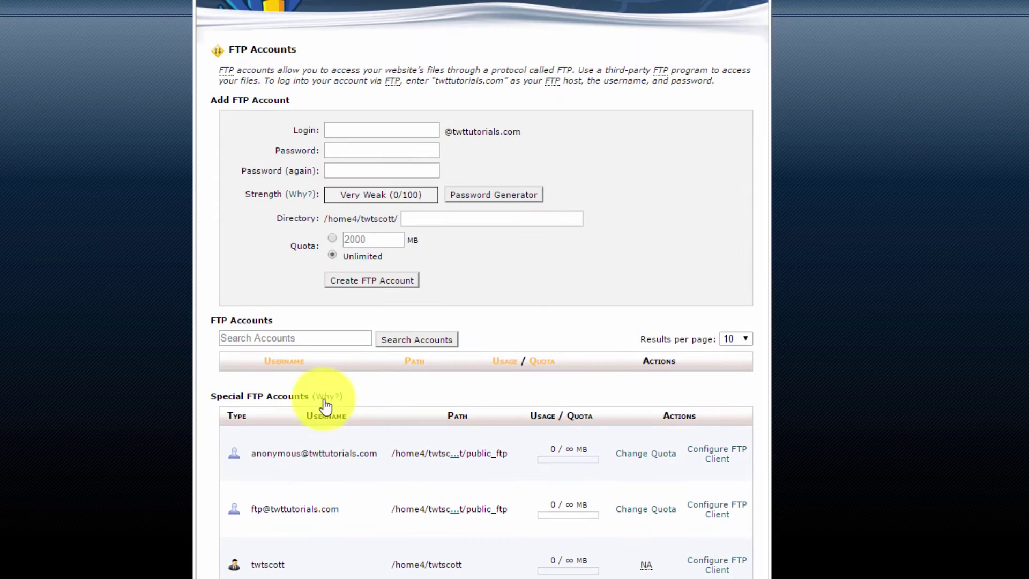
click(327, 132)
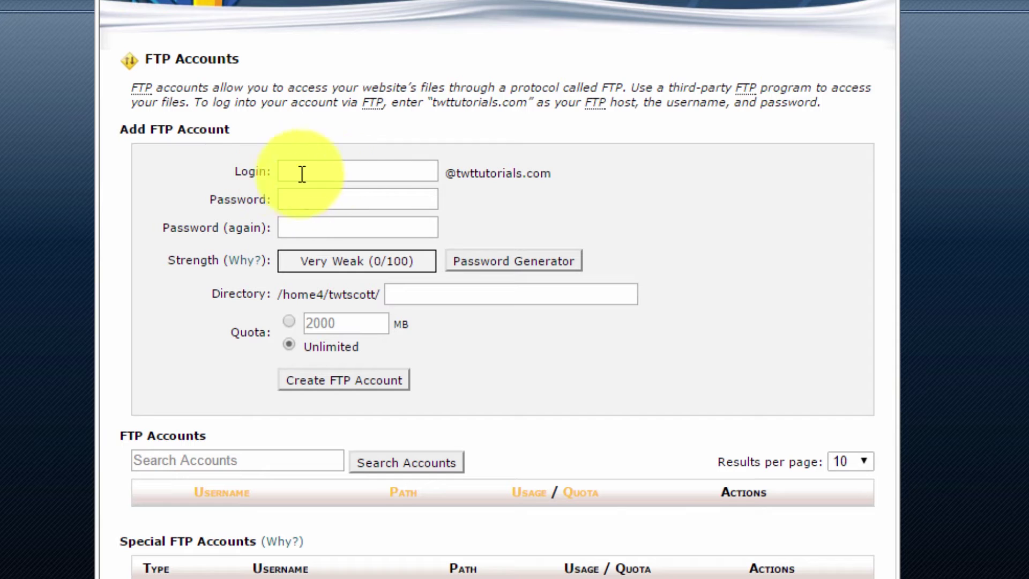
click(306, 170)
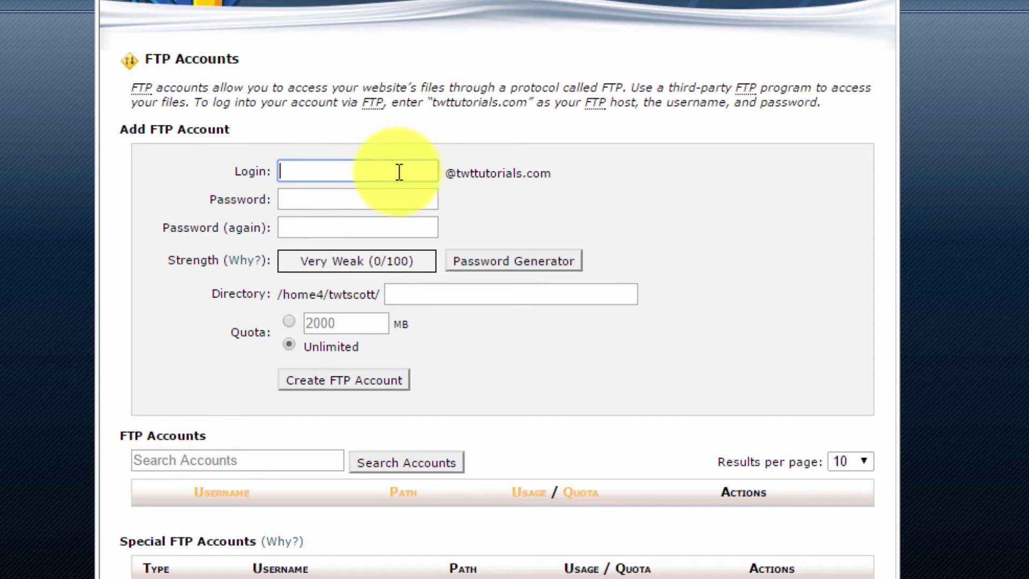
Step: Enter 'upload' as the FTP login so the directory auto-fills as public_html/upload
text(upload)
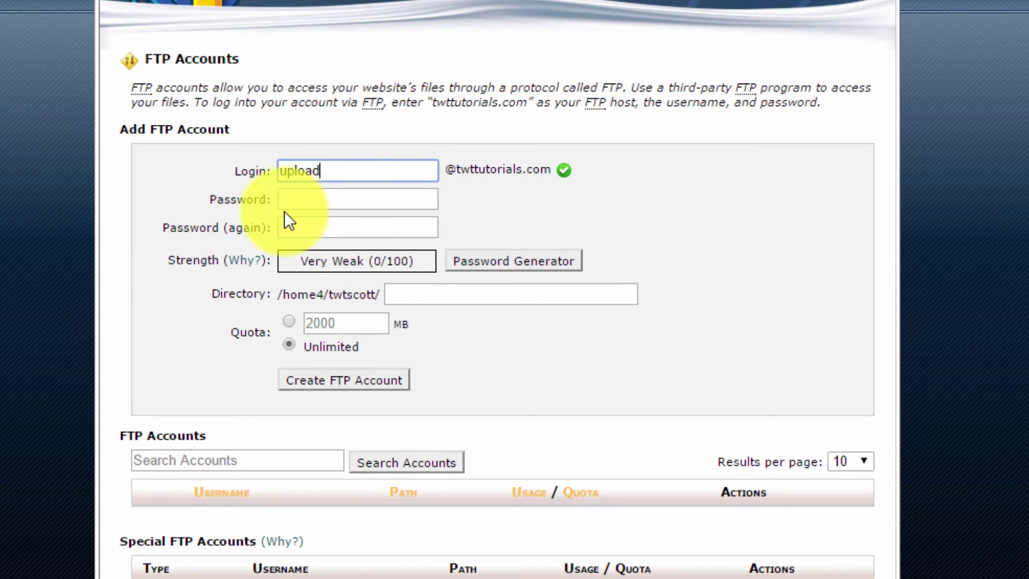
click(306, 200)
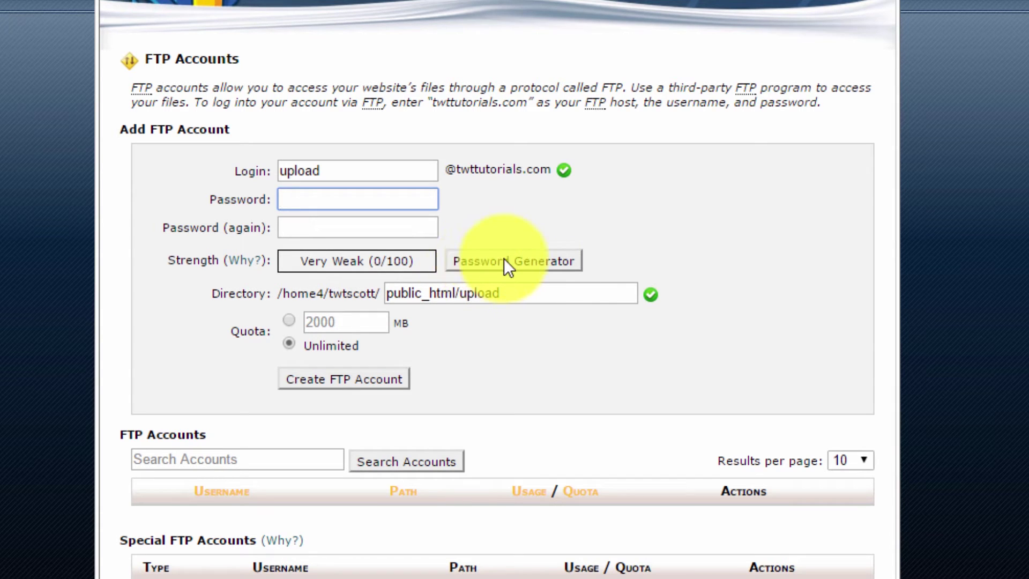
Step: Generate a Very Strong password, copy it, confirm it's saved, and apply it to both fields
click(519, 262)
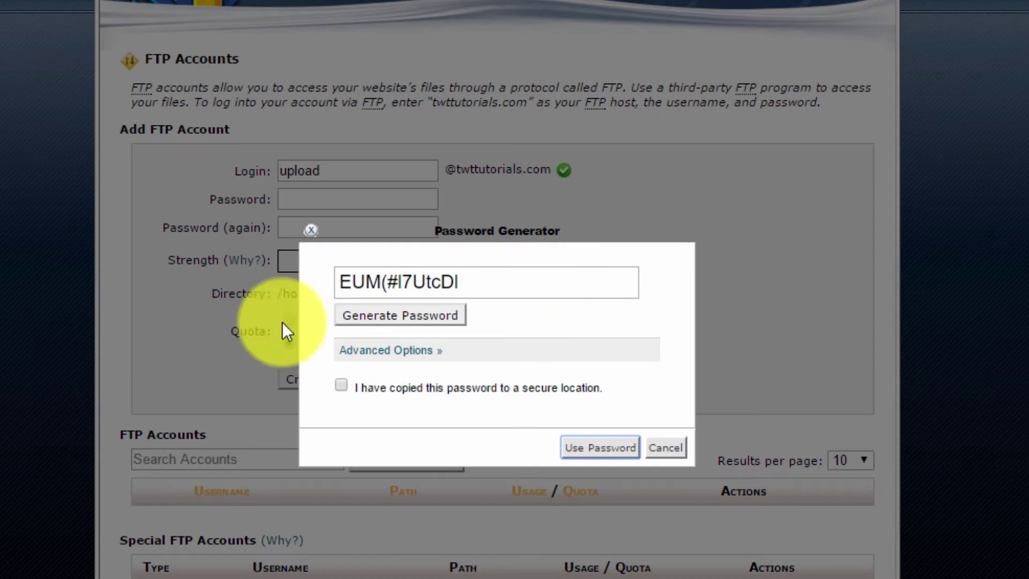
click(420, 316)
click(407, 318)
click(392, 315)
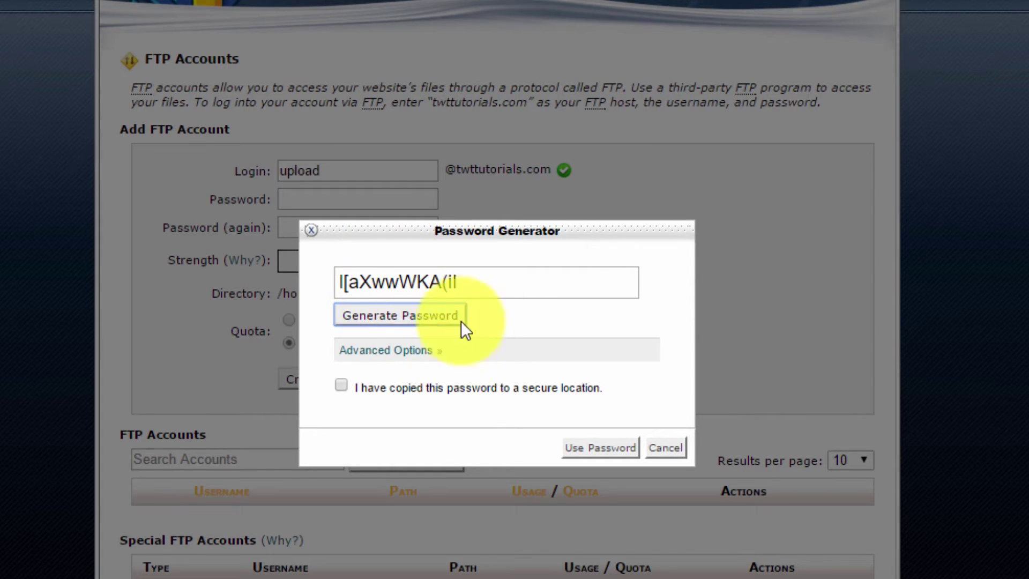
drag(479, 282, 336, 282)
right_click(402, 279)
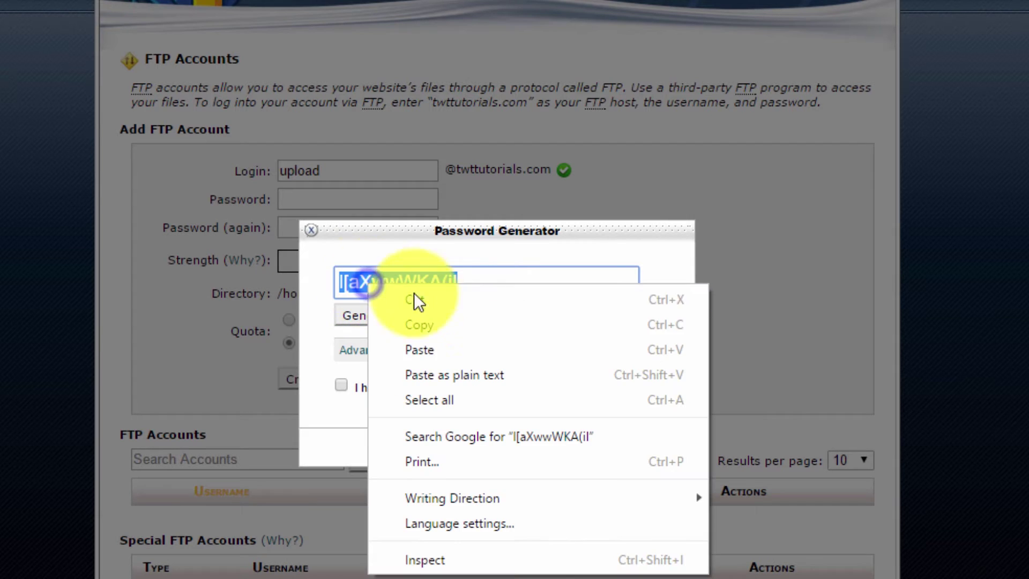
click(414, 325)
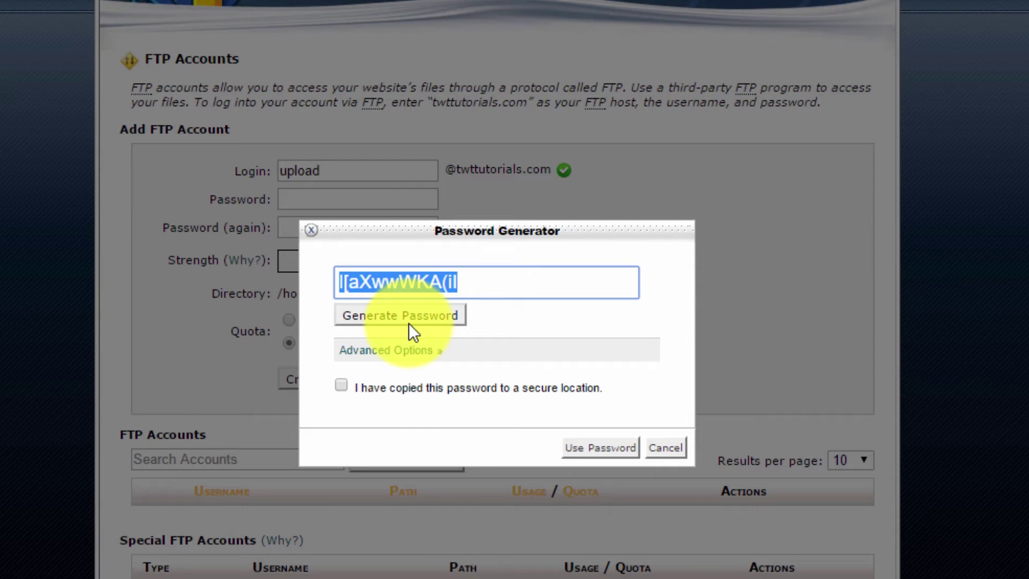
click(490, 278)
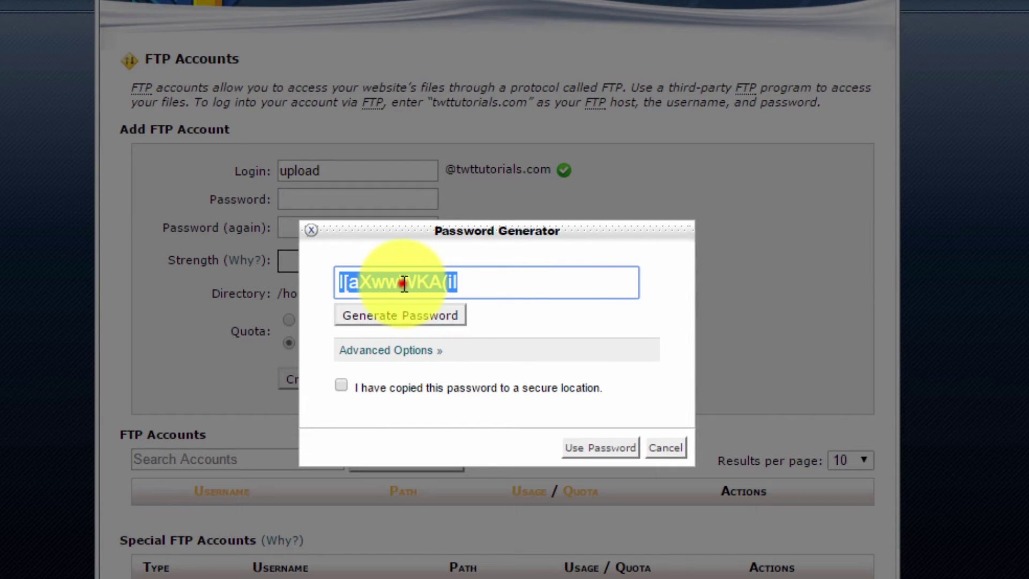
click(403, 283)
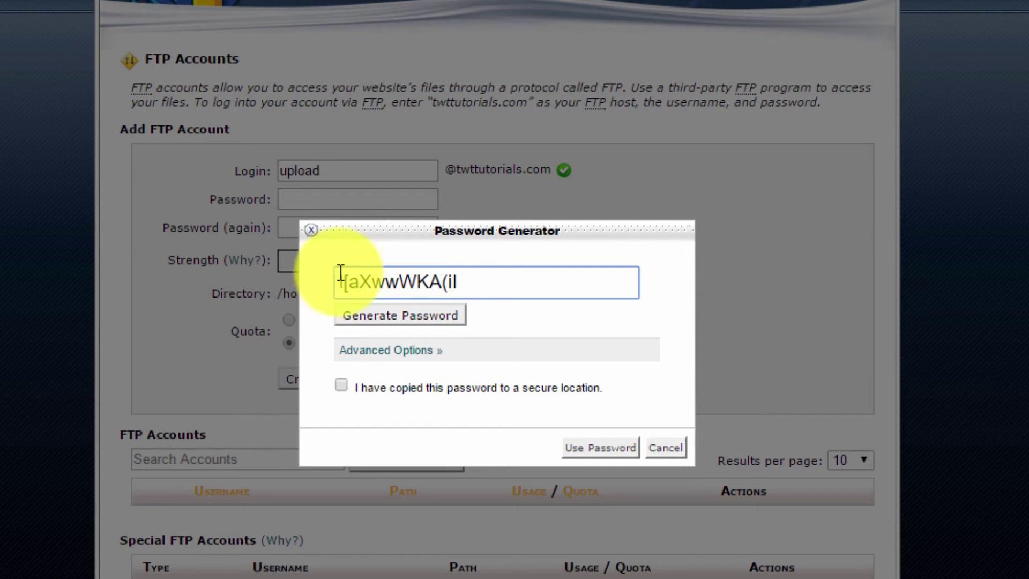
click(340, 386)
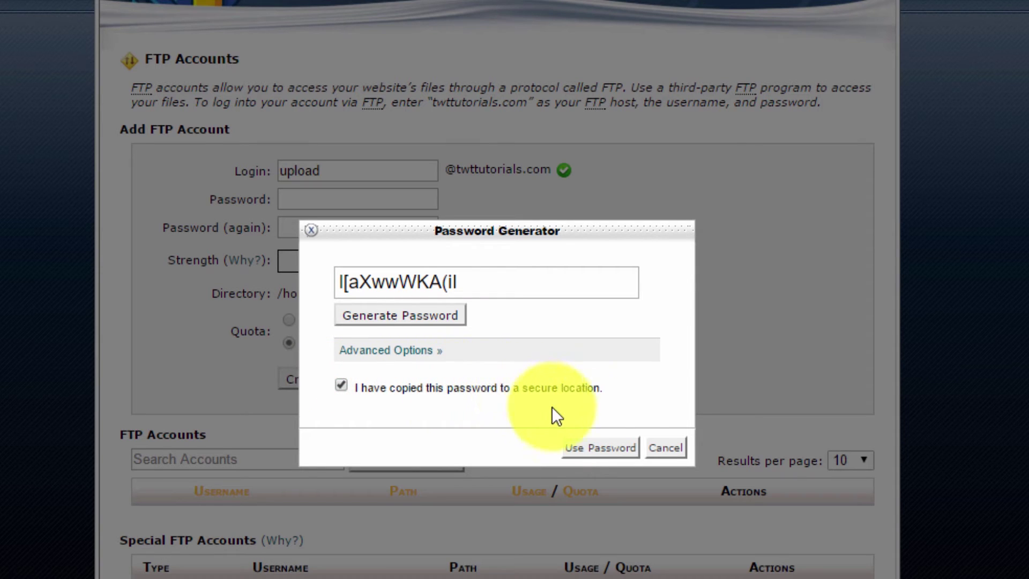
click(584, 450)
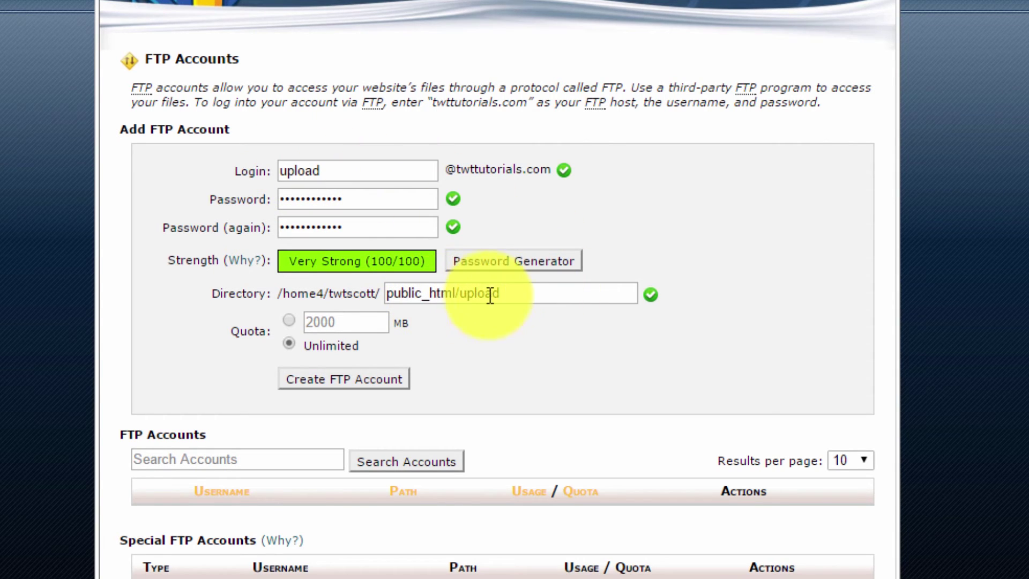
Step: Remove '/upload' from the directory so it reads public_html
drag(460, 293, 518, 297)
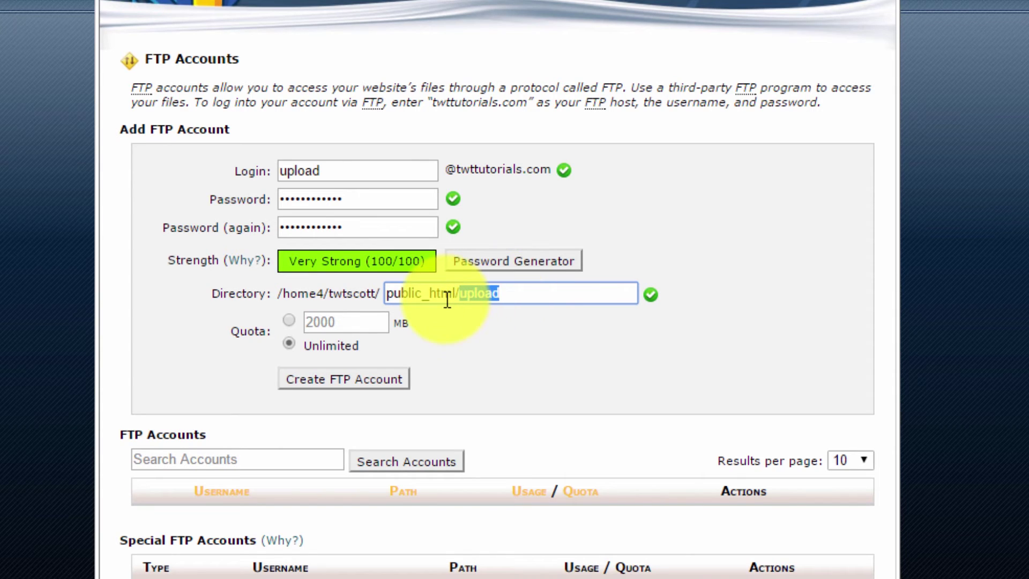
key(BackSpace)
key(BackSpace)
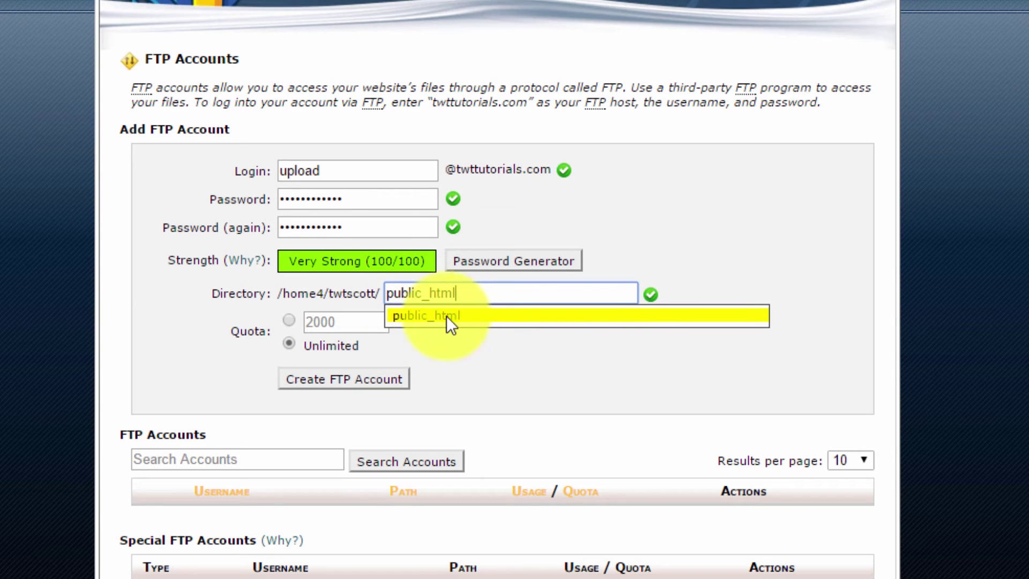
click(483, 314)
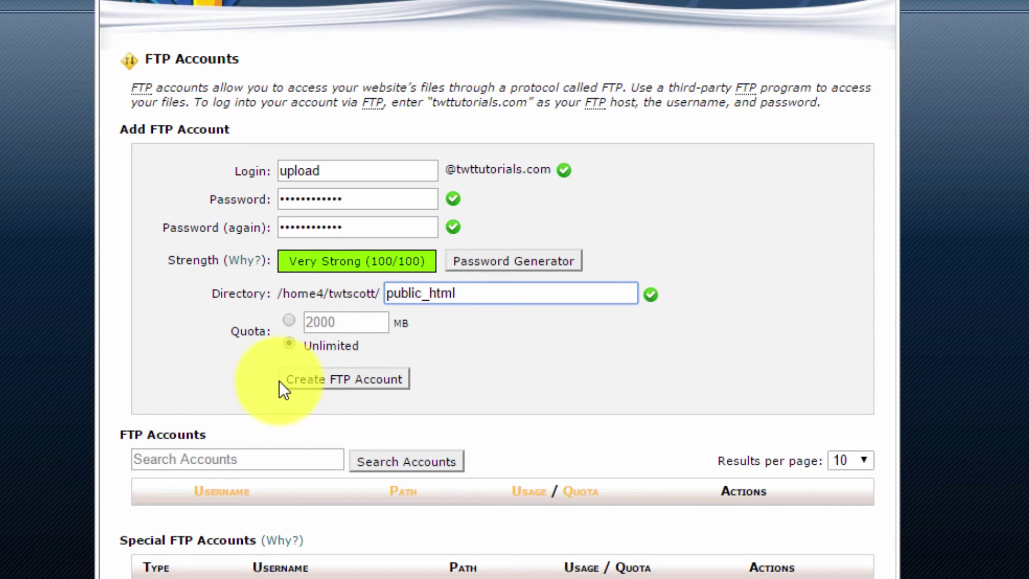
Step: Create the 'upload' FTP account and find it in the list under public_html
click(346, 381)
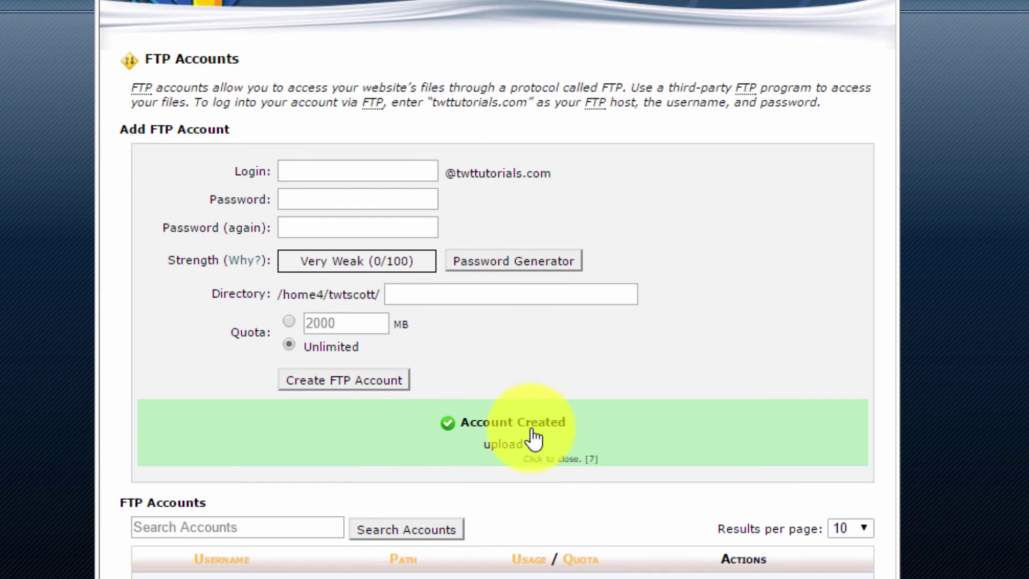
scroll(198, 571, down, 2)
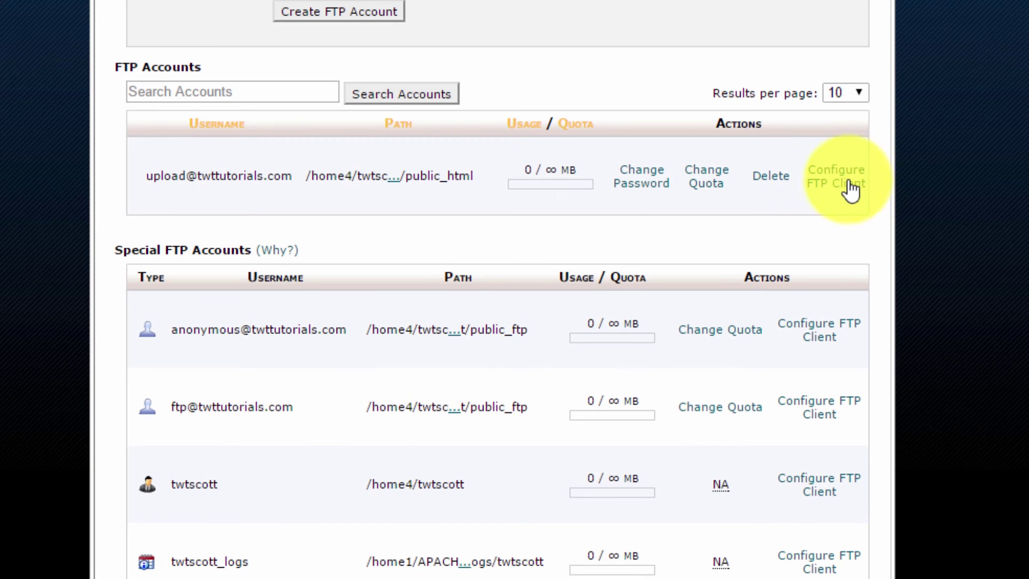
Step: Show the upload account's Configure FTP Client manual settings (ftp.twttutorials.com, port 21)
click(861, 187)
scroll(849, 189, down, 2)
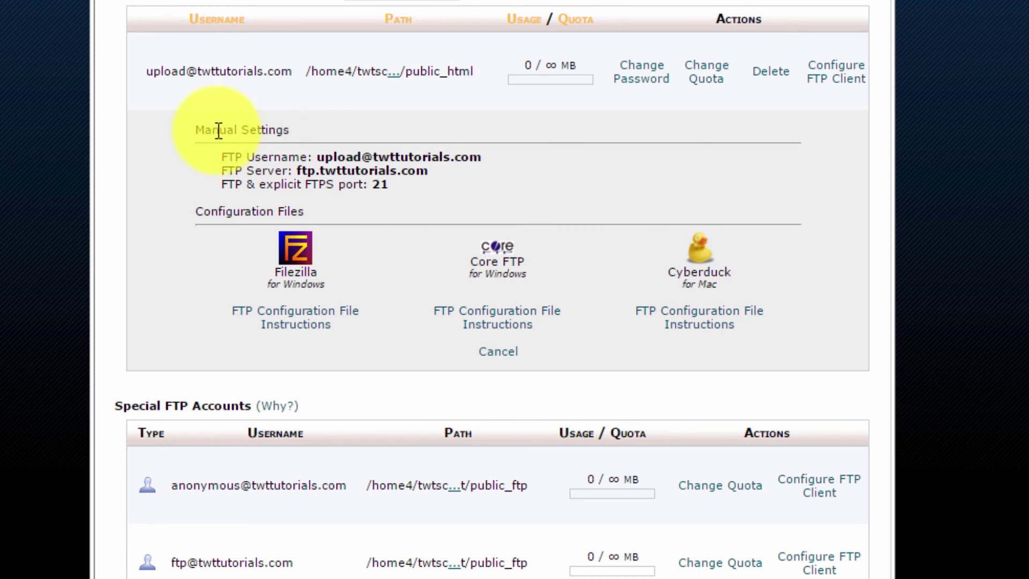
drag(221, 155, 413, 187)
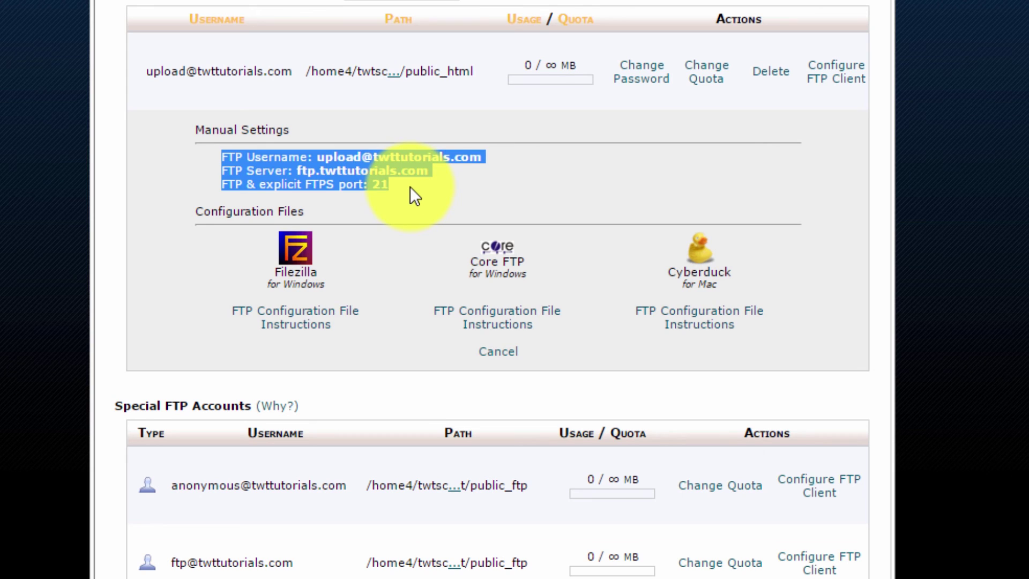
click(411, 189)
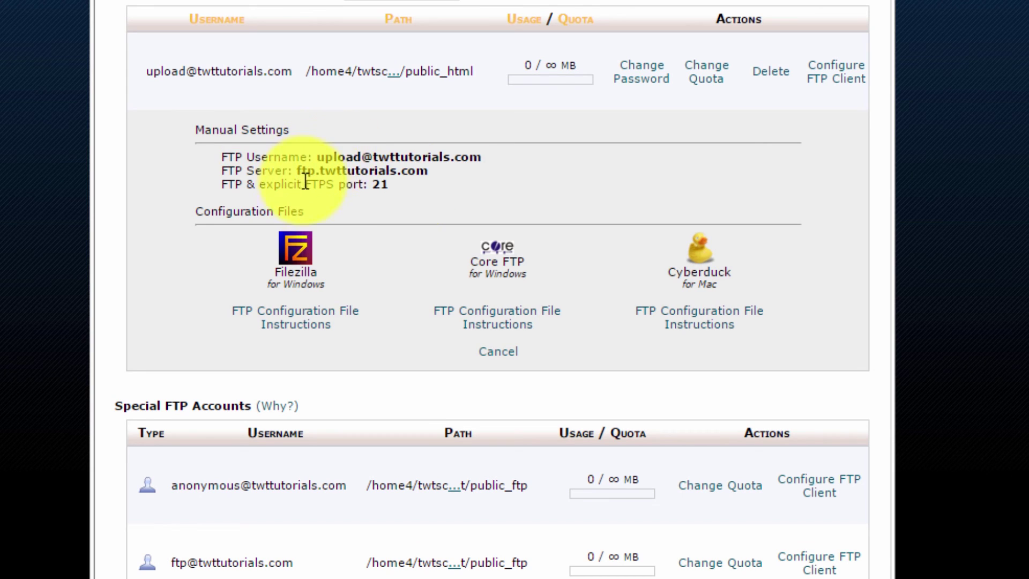